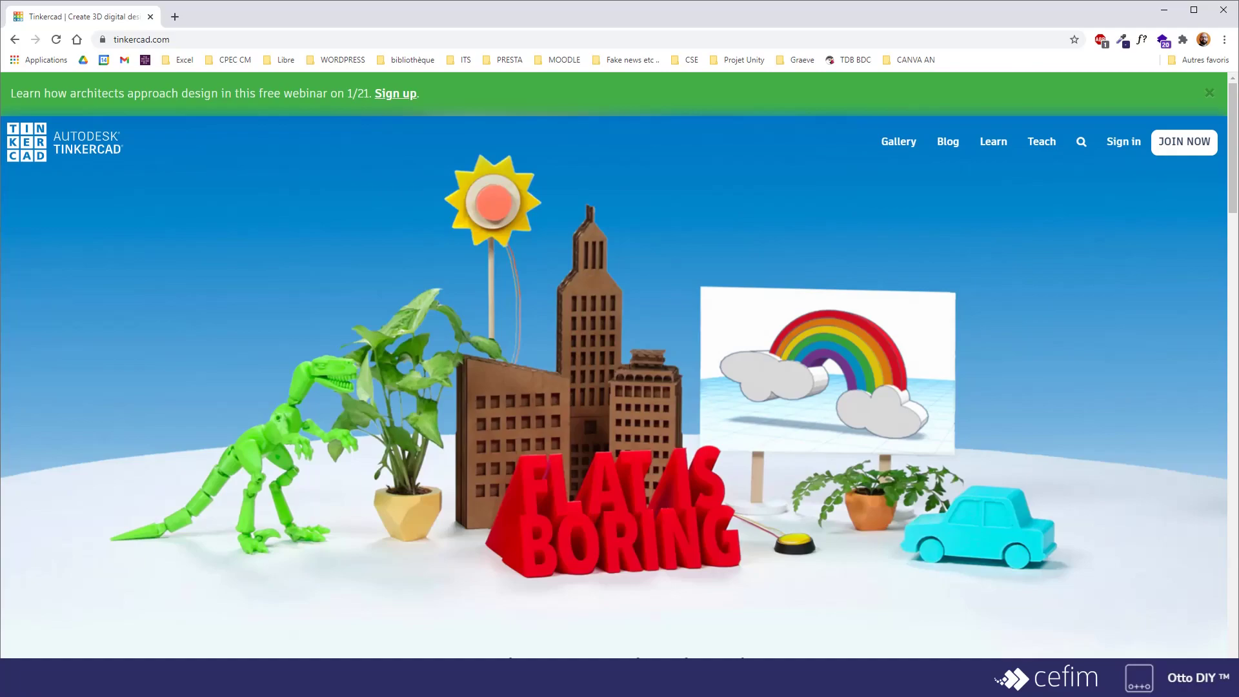
Browse the Tinkercad home page, then use JOIN NOW to start a personal account.
scroll(830, 392, "down", 12)
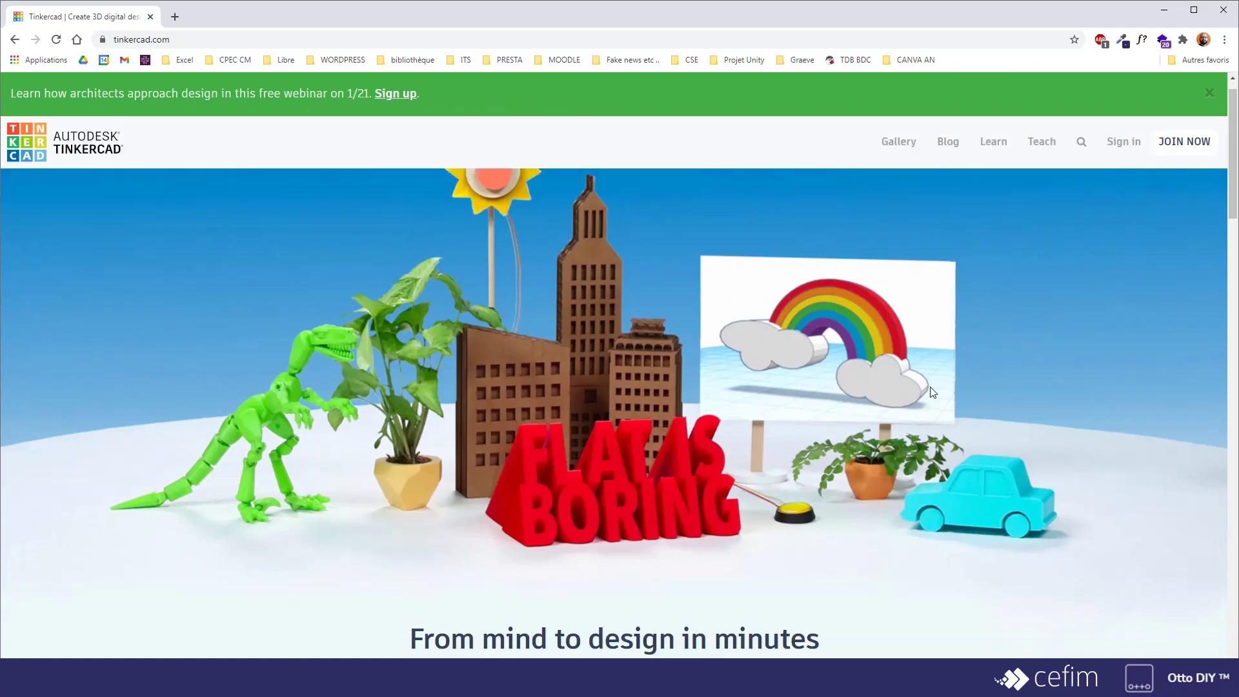
scroll(671, 382, "down", 4)
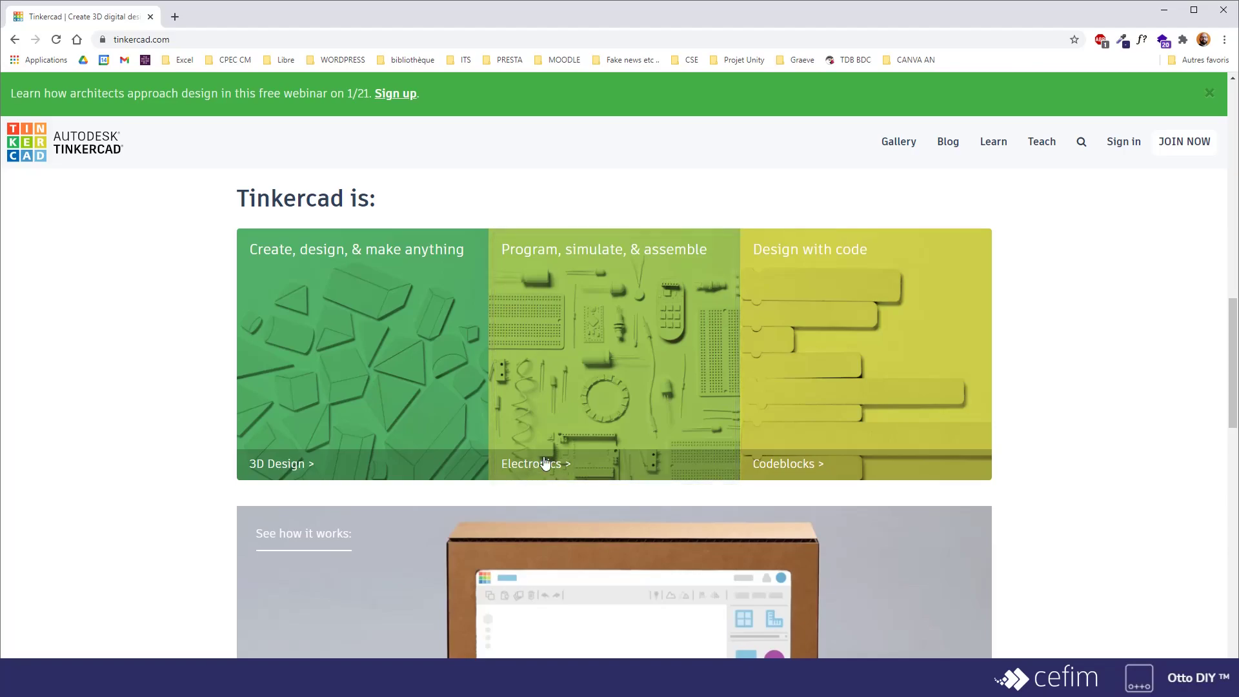
key("Tab")
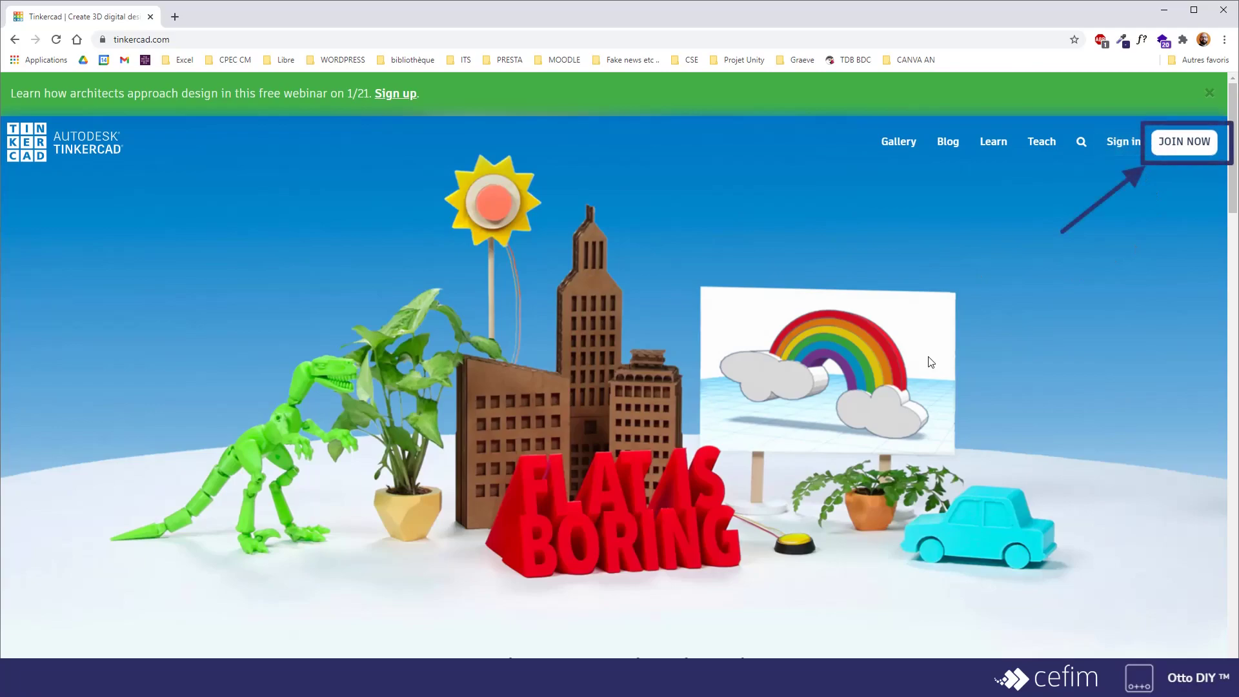
scroll(846, 397, "down", 4)
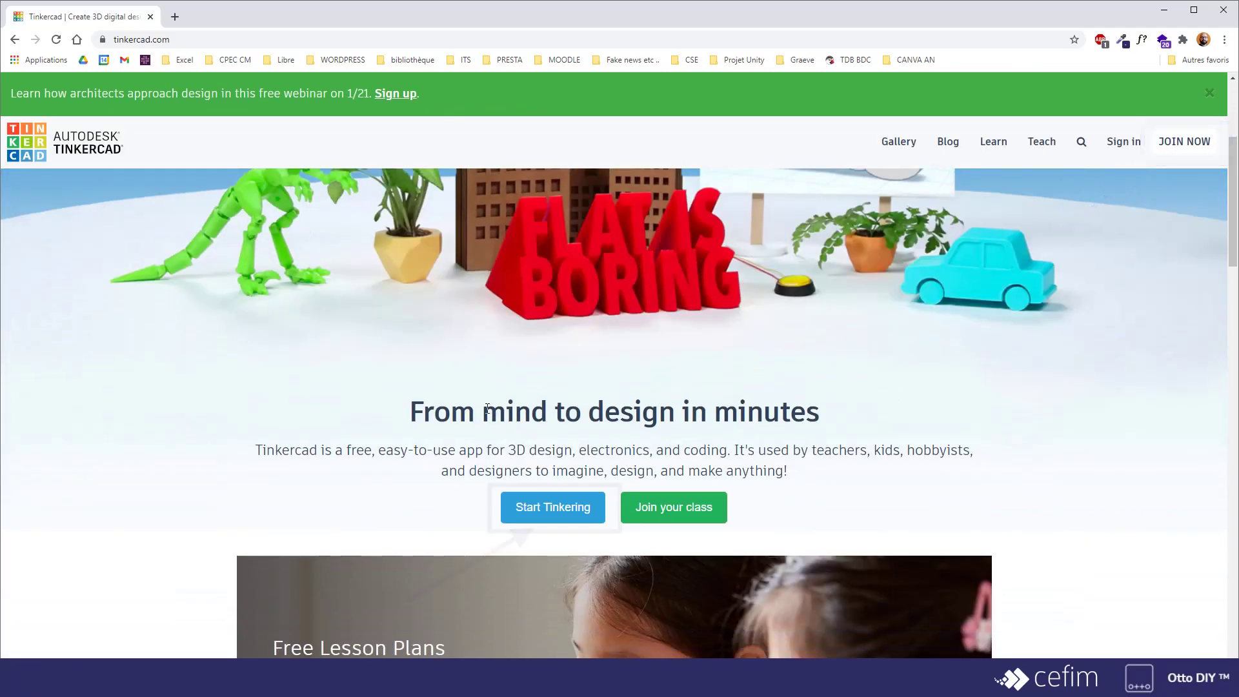
scroll(607, 456, "down", 2)
scroll(612, 452, "down", 6)
scroll(617, 446, "up", 7)
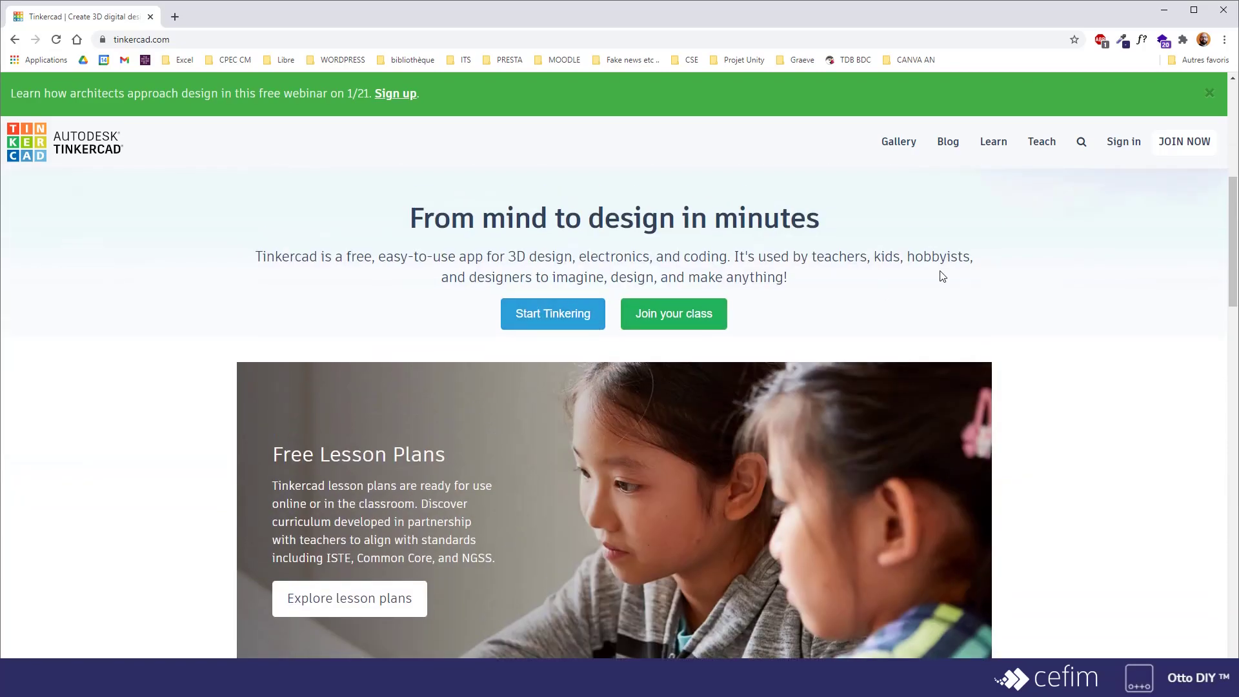
scroll(986, 271, "up", 6)
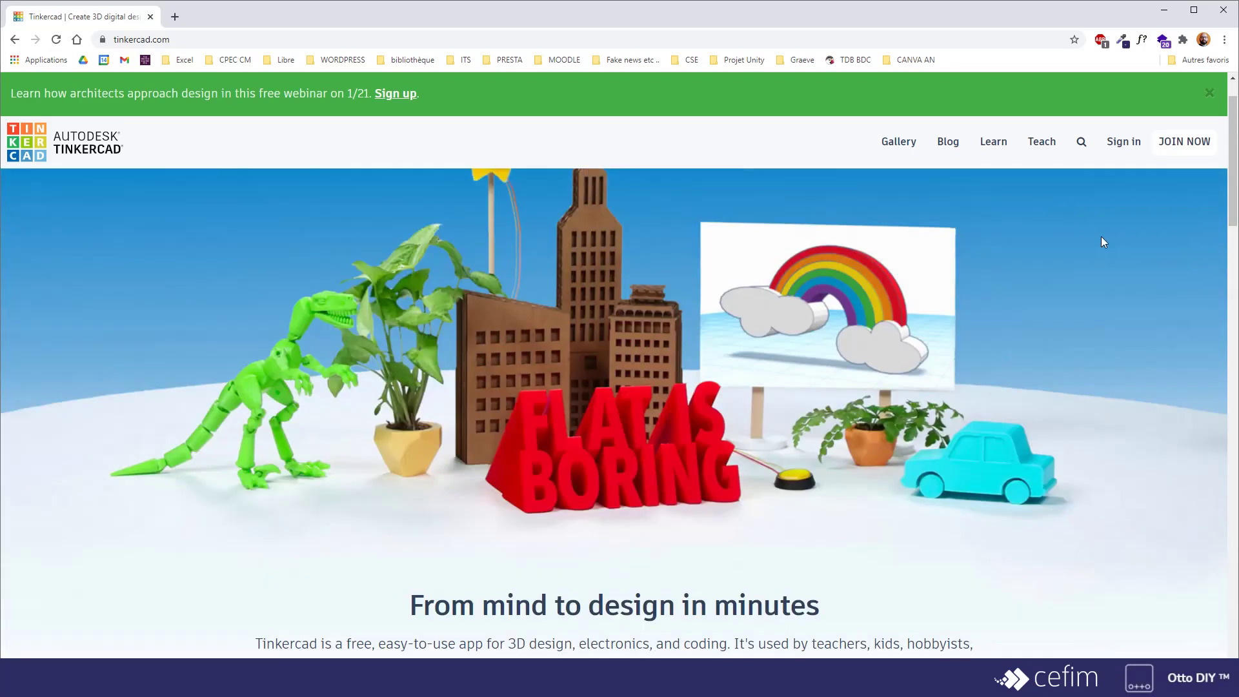
left_click(1184, 143)
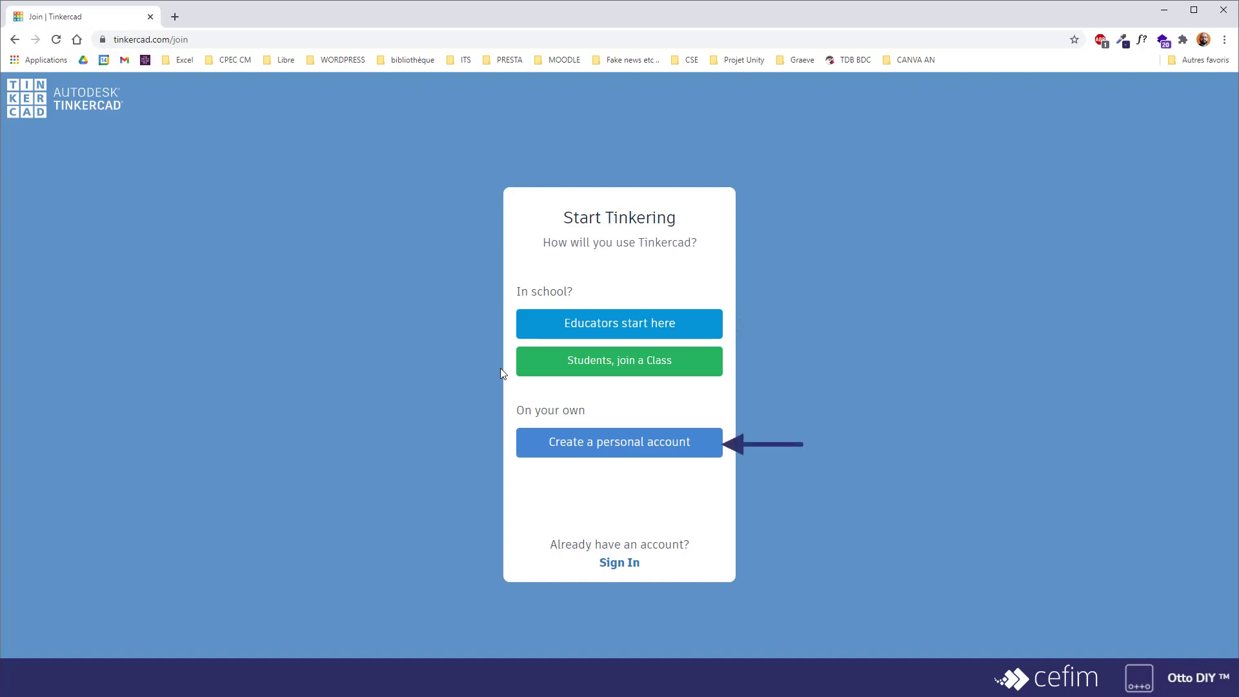
left_click(608, 444)
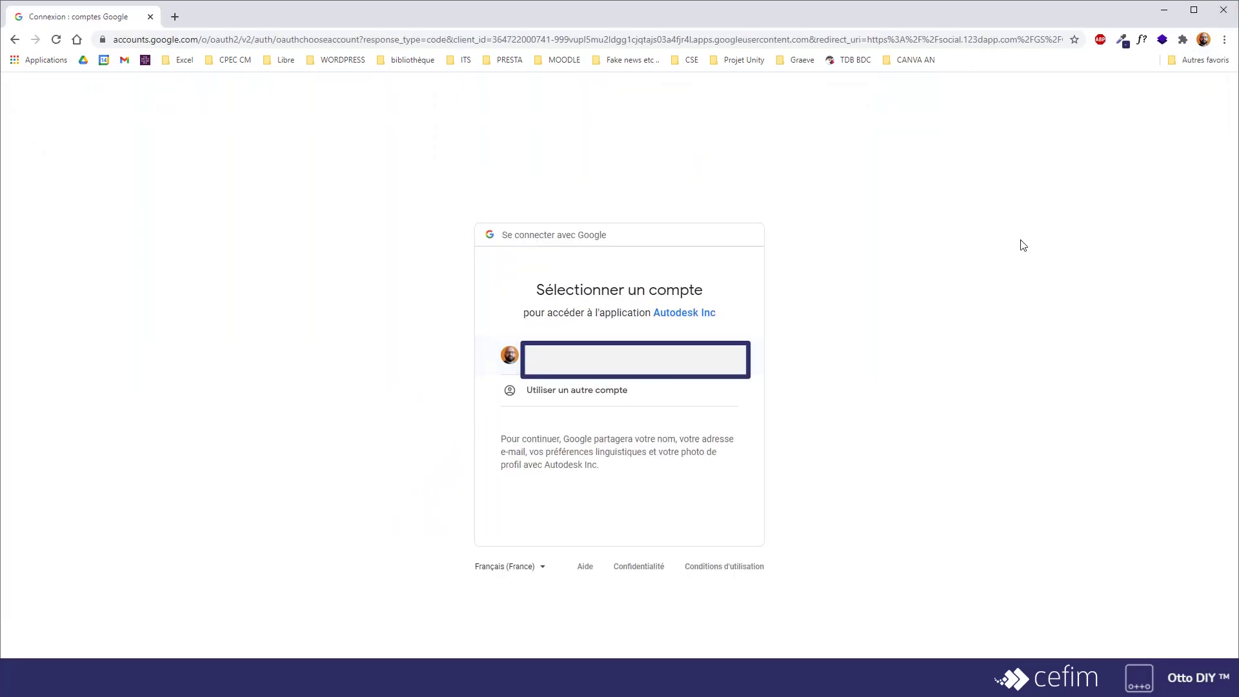
Pick the existing Google account and accept Autodesk's terms with the newsletter box left unticked.
left_click(515, 364)
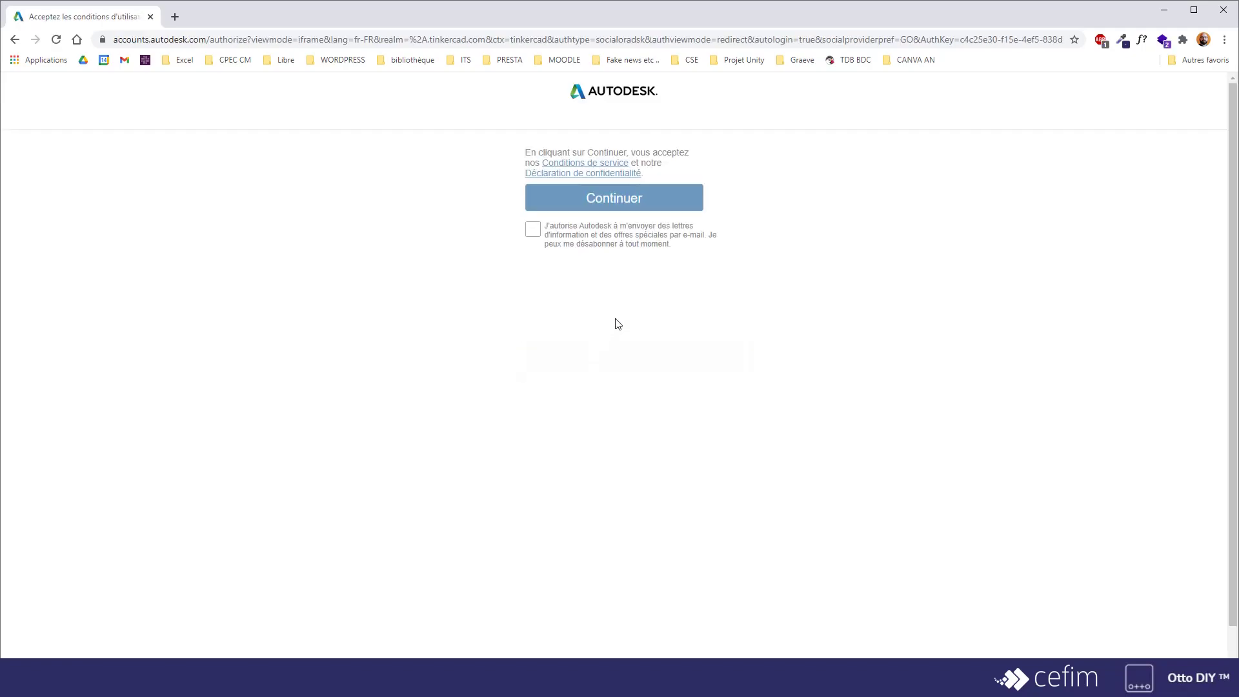
left_click(532, 229)
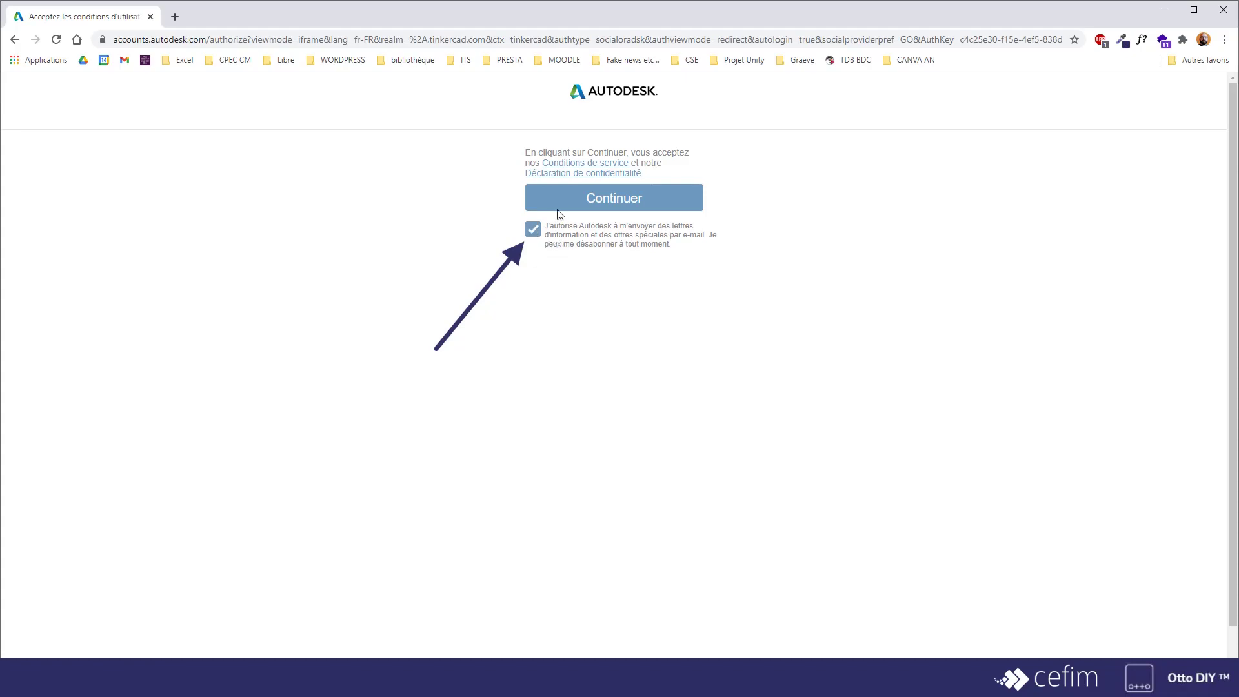
left_click(533, 229)
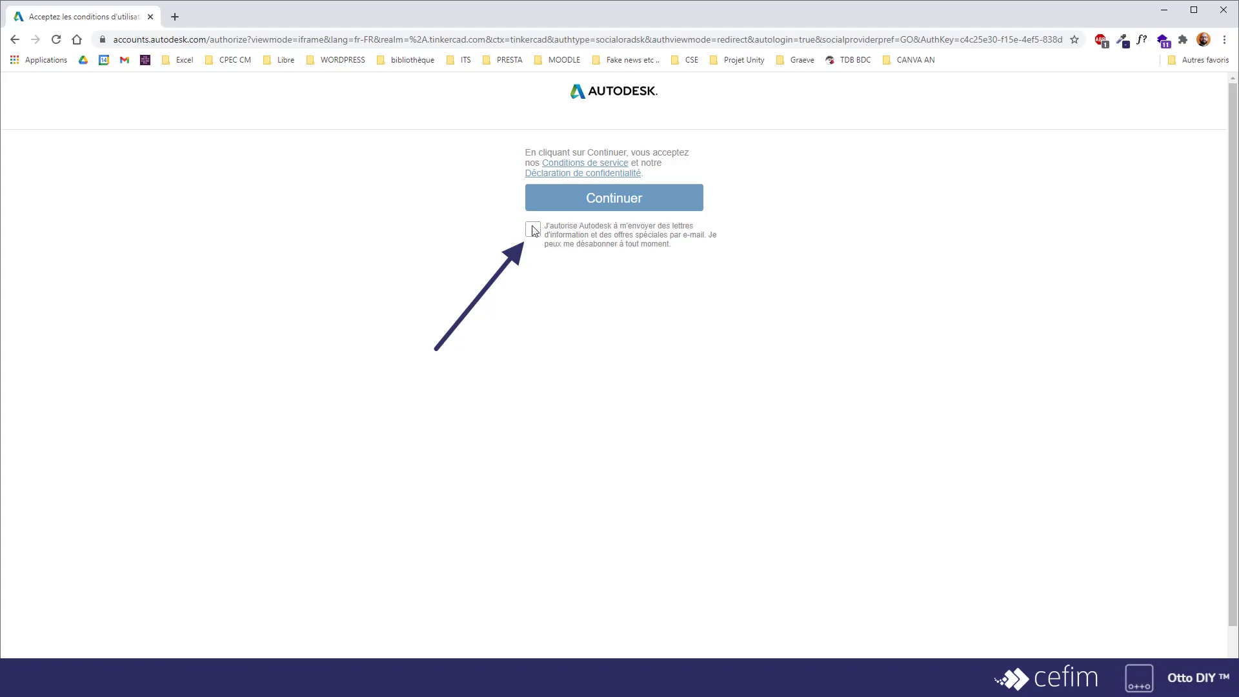
left_click(607, 204)
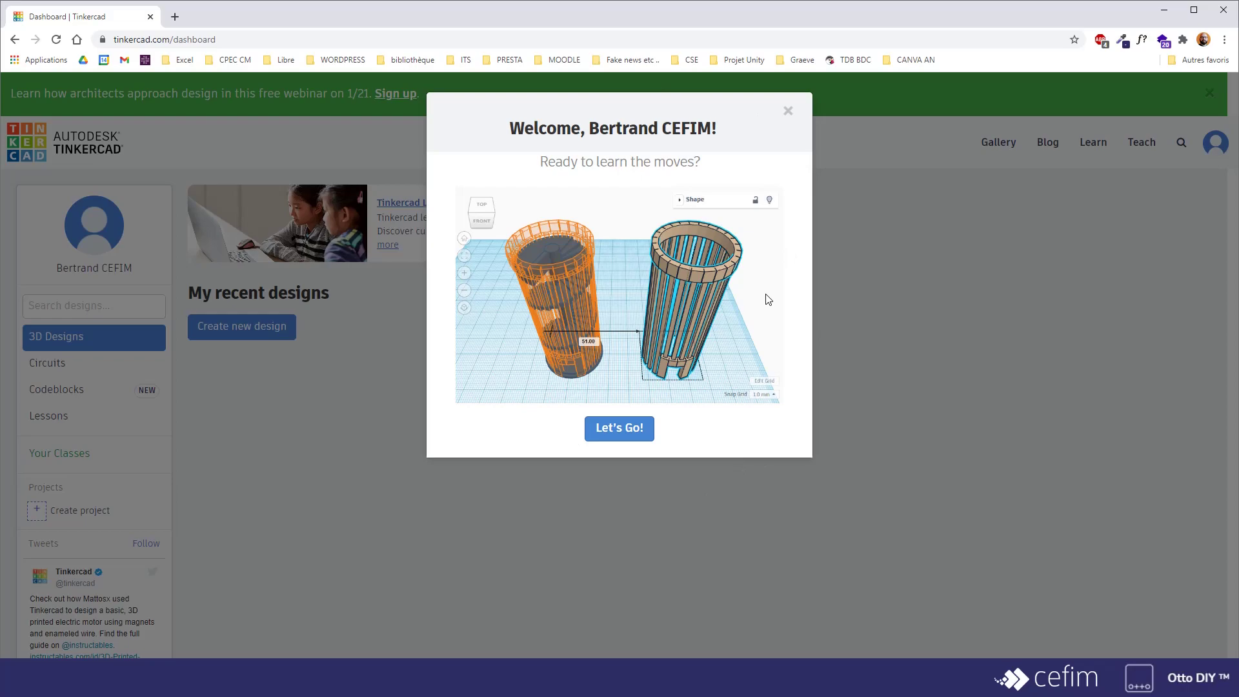
Close the Welcome dialog on the new account's dashboard.
left_click(789, 111)
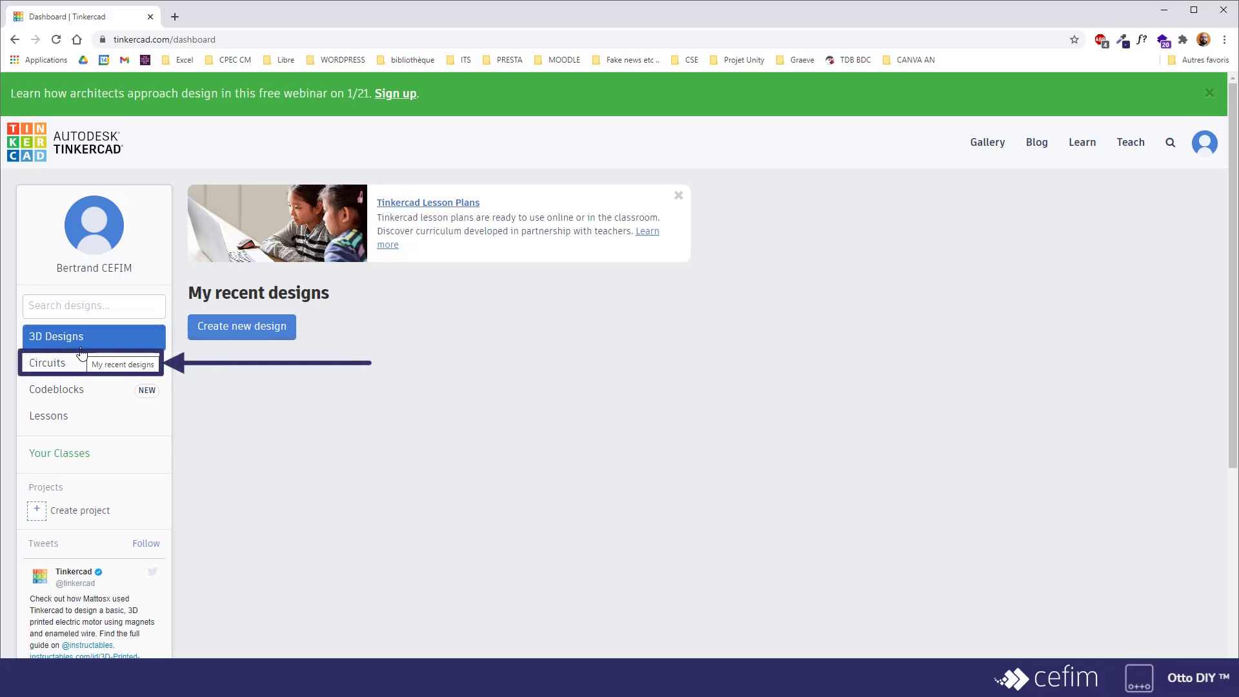
View the Circuits, Codeblocks, Lessons and Your Classes sections from the sidebar.
left_click(78, 368)
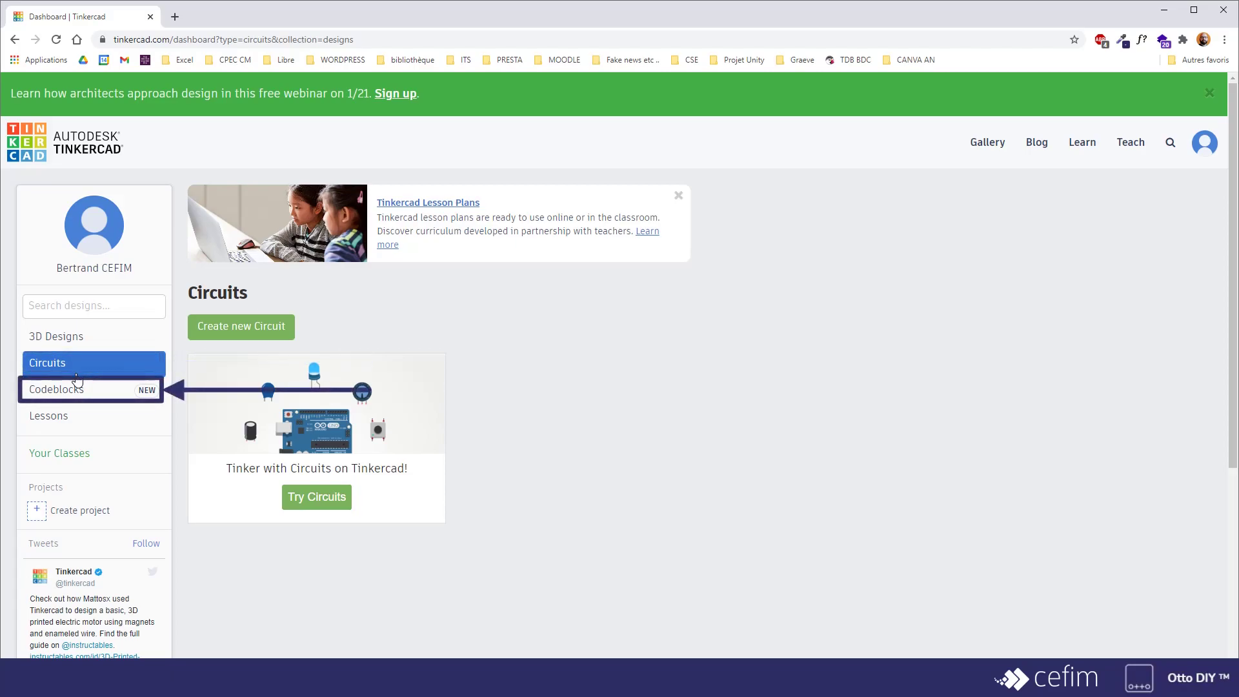
left_click(77, 387)
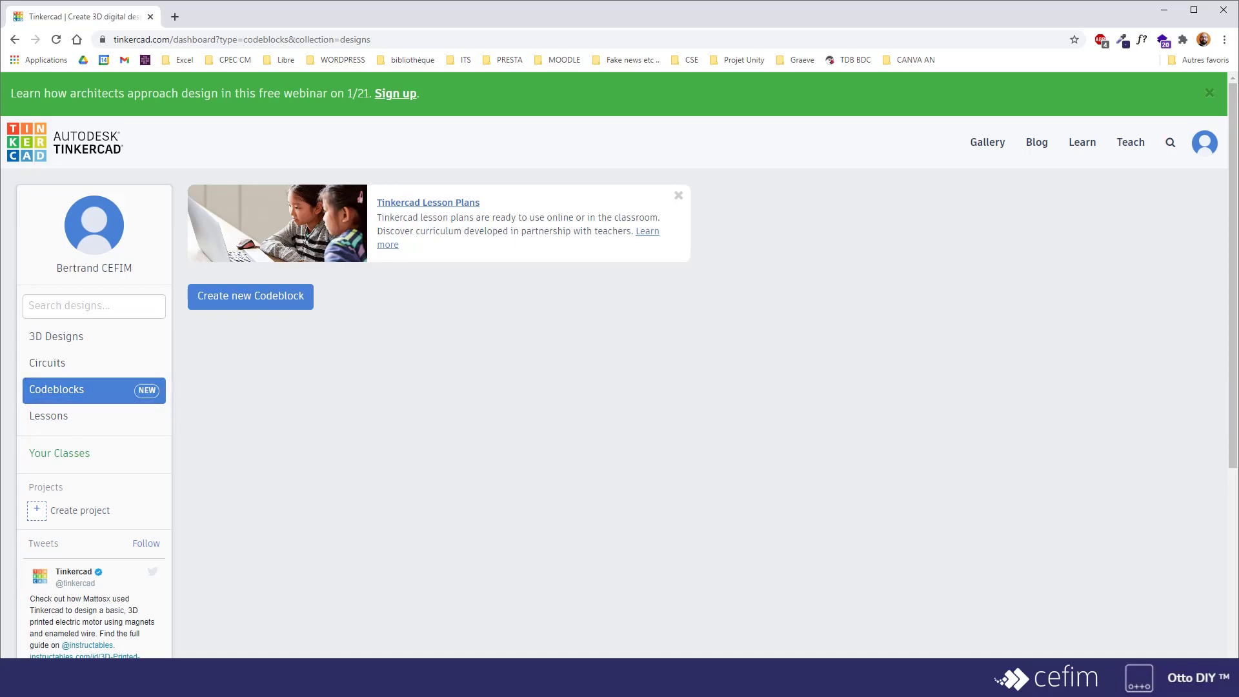
left_click(55, 418)
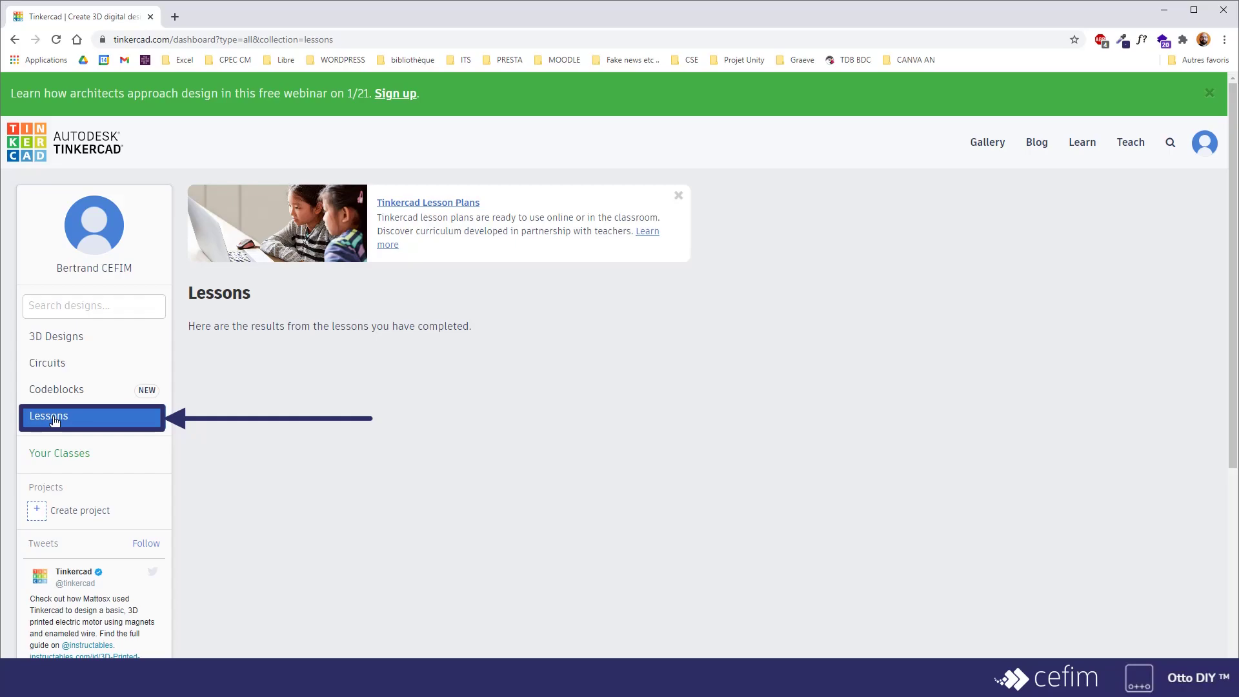
left_click(40, 457)
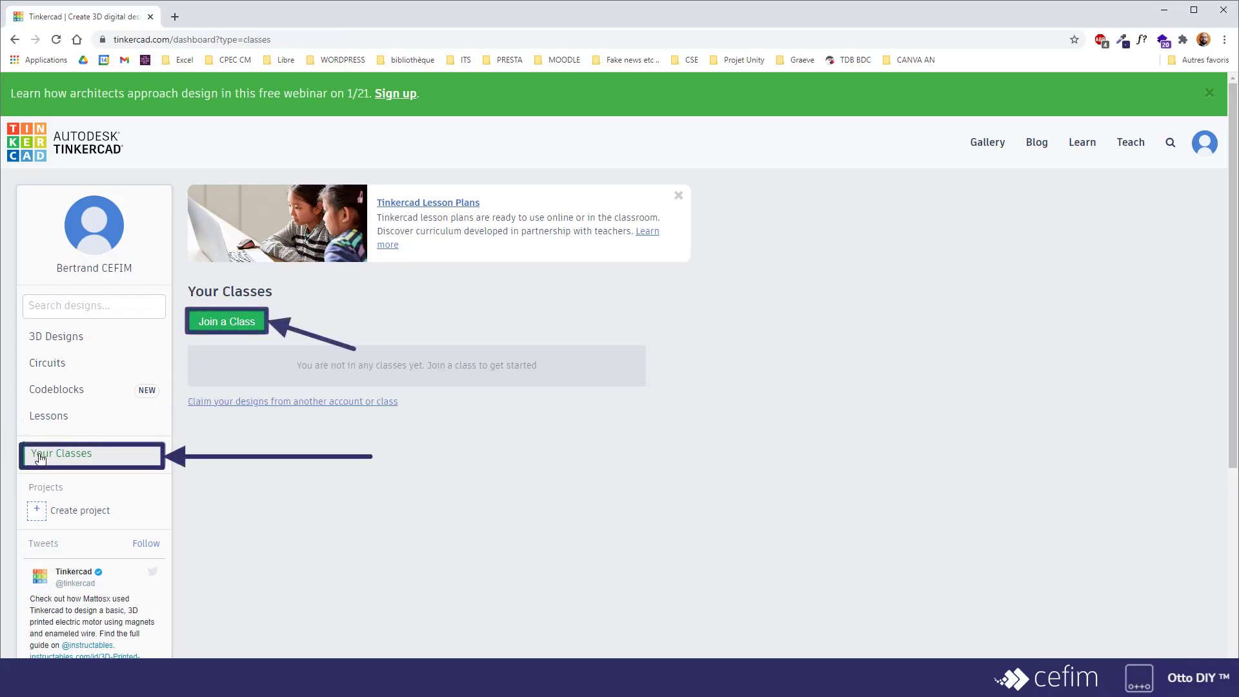
left_click(230, 331)
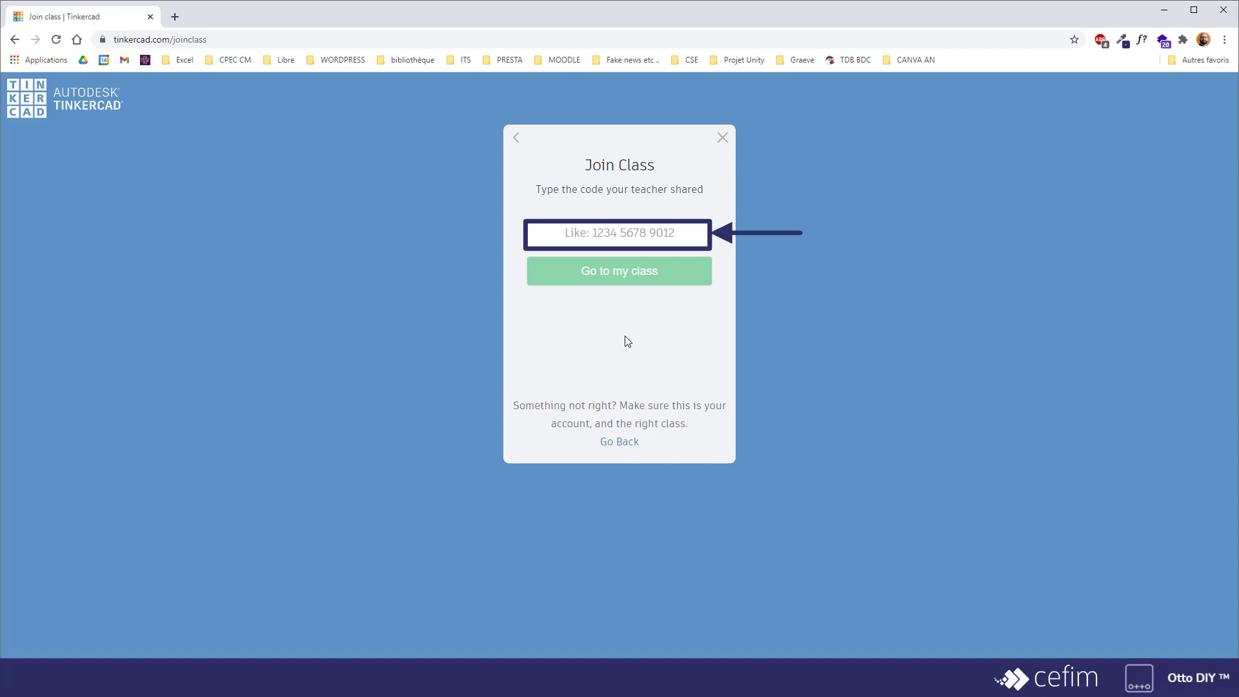
left_click(610, 445)
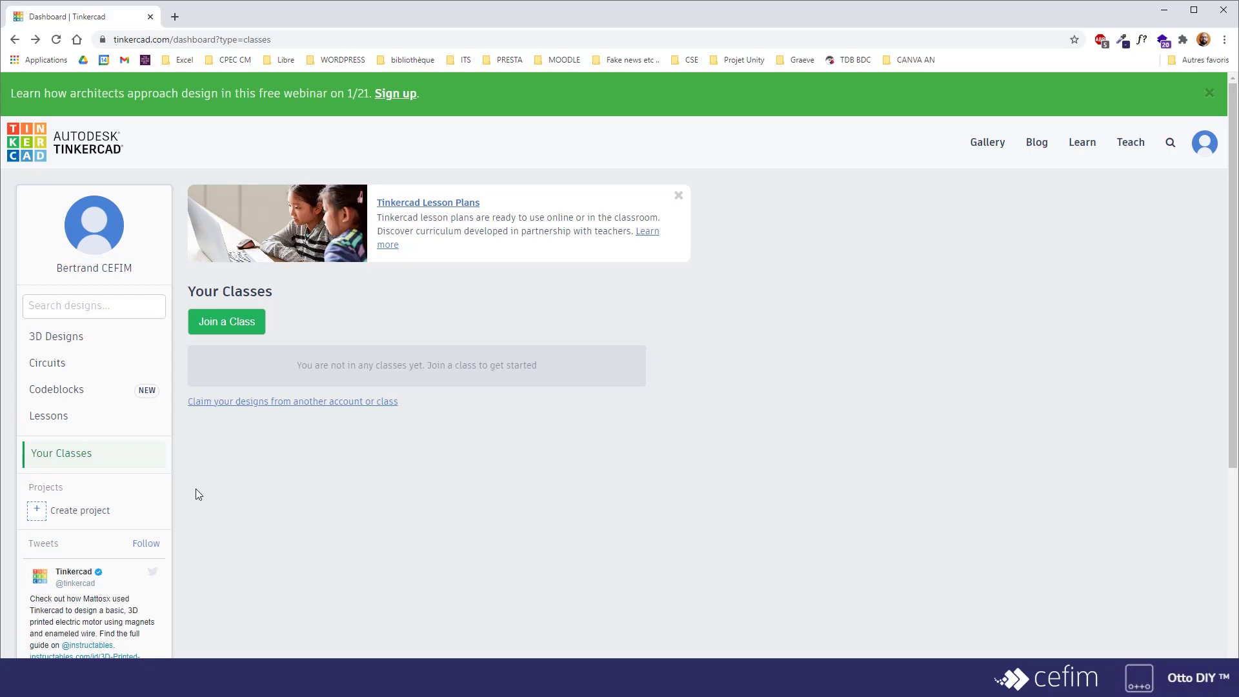
Create Project 1, view its Circuits and Codeblocks tabs, then return to 3D Designs.
left_click(63, 513)
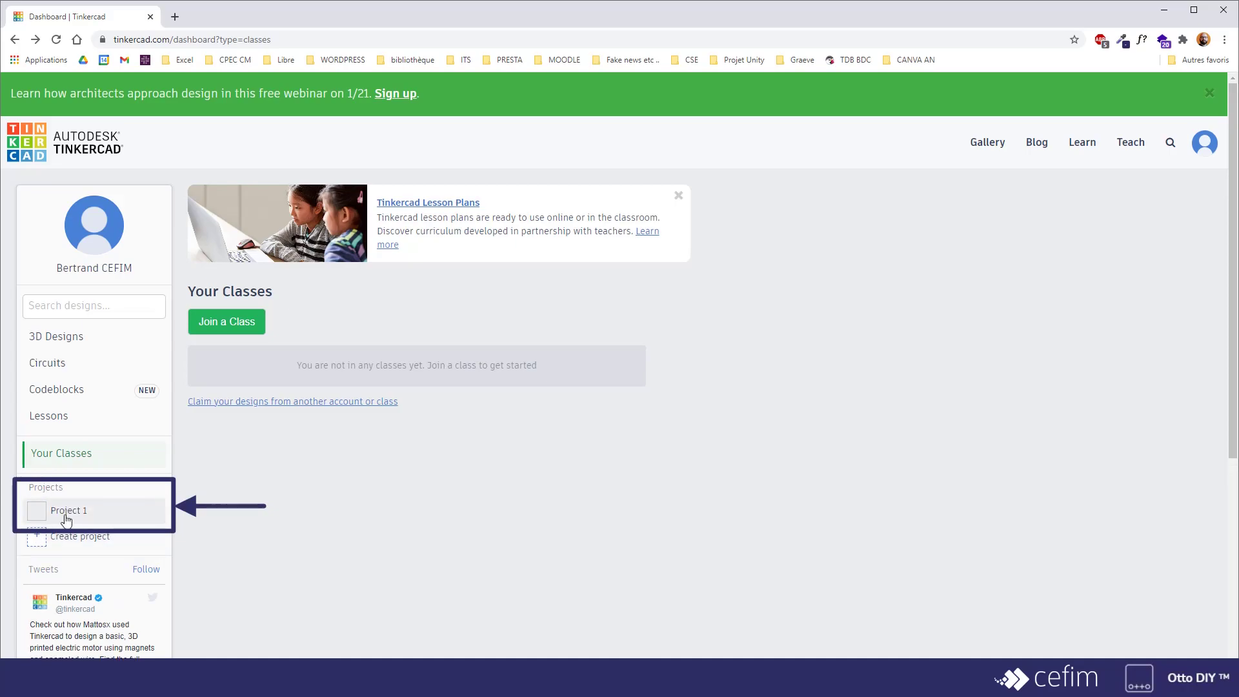
left_click(66, 513)
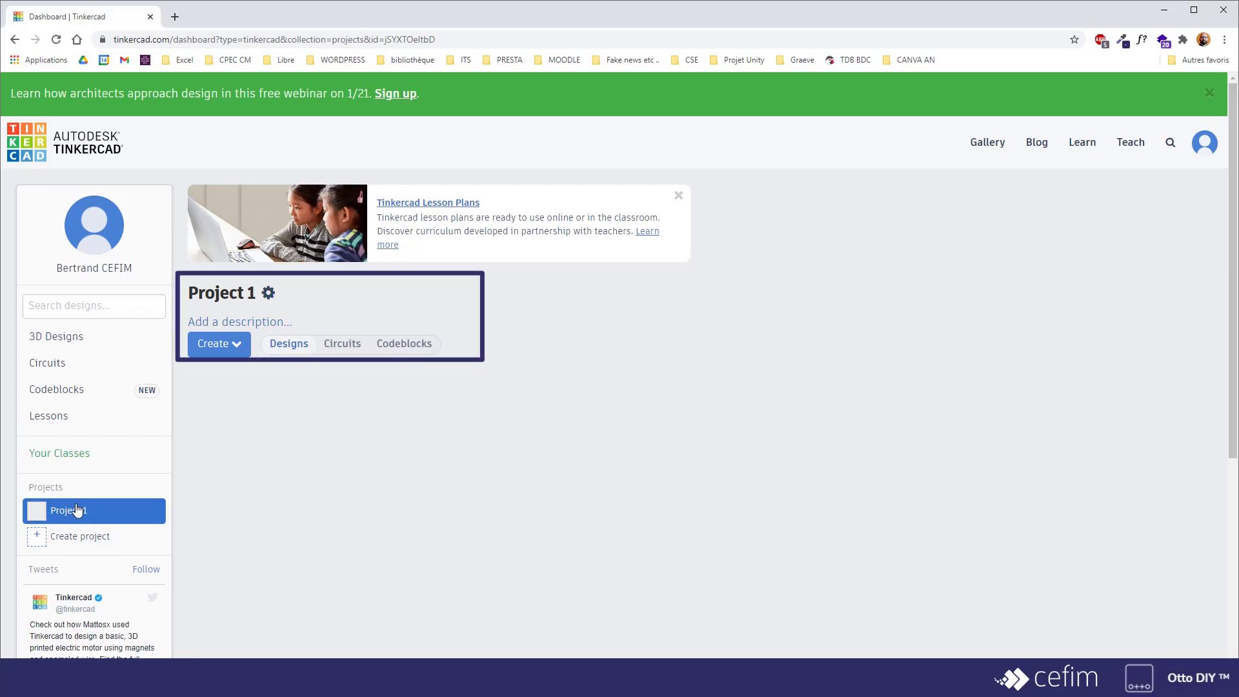
left_click(357, 349)
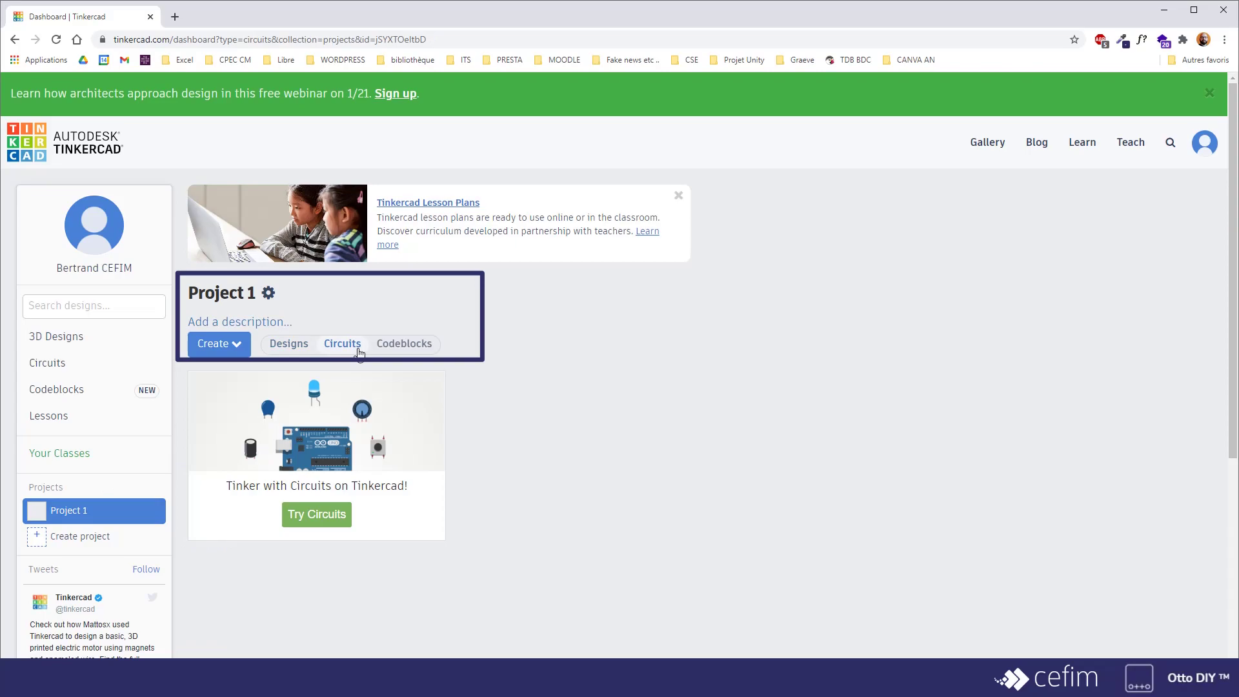
left_click(402, 347)
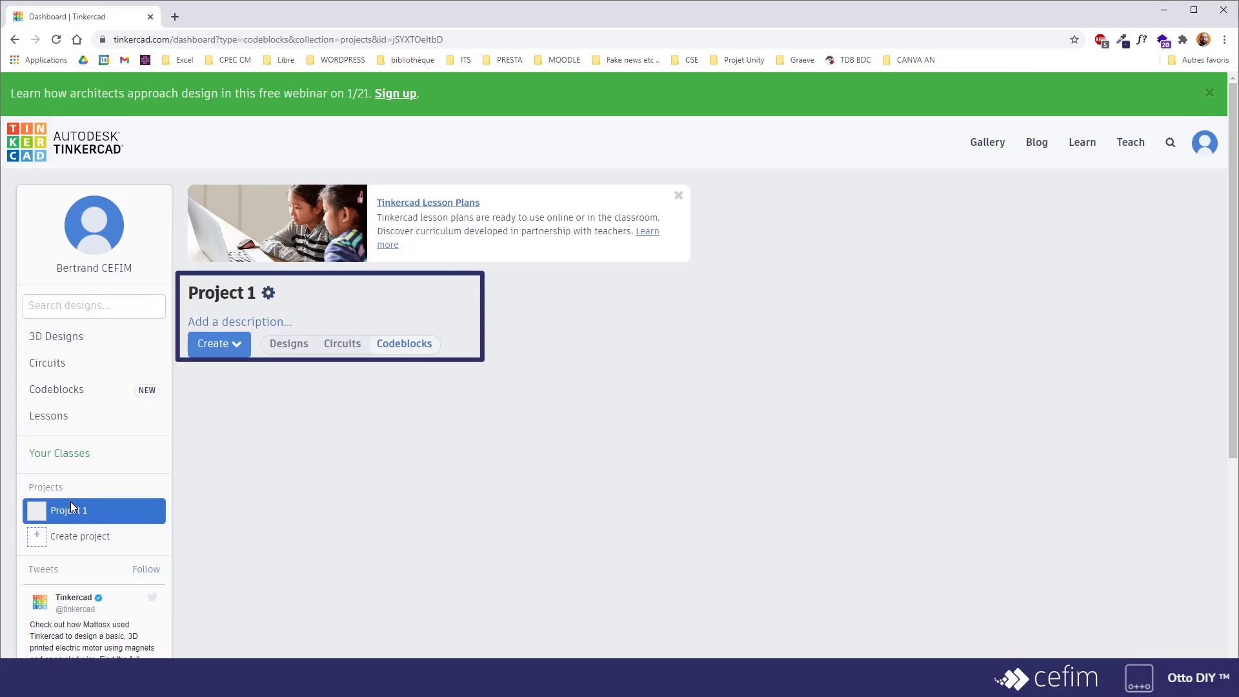
left_click(56, 343)
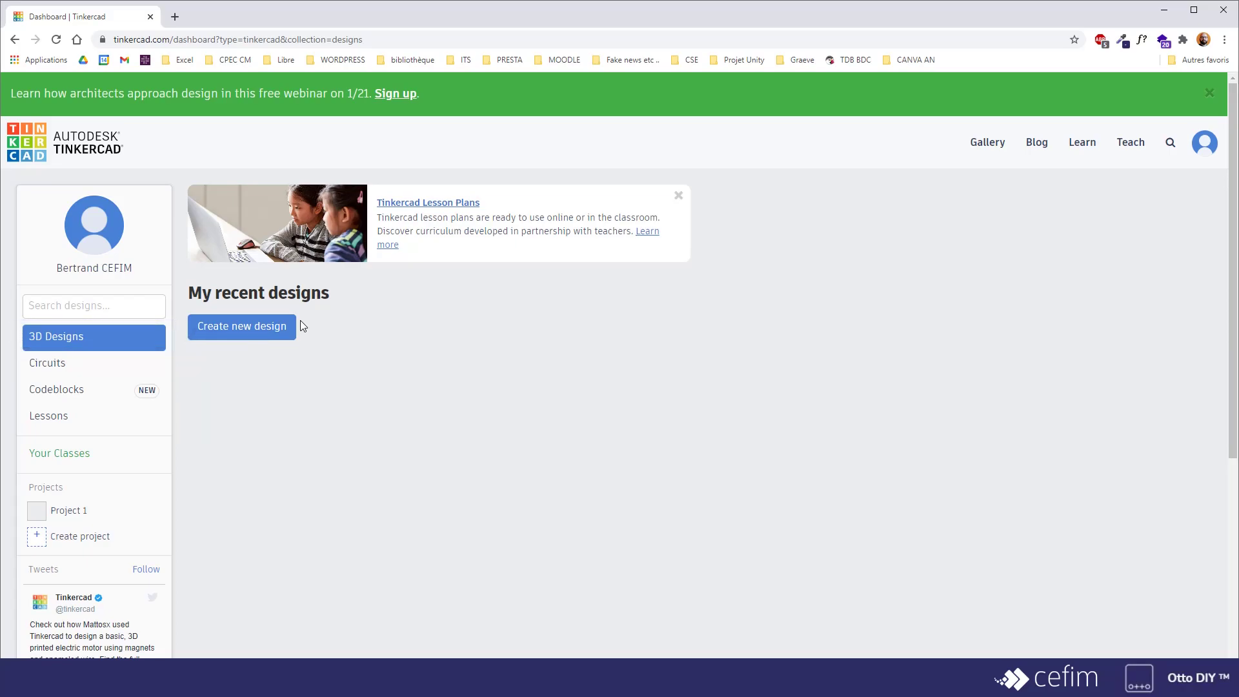
Browse the Learn page's 3D Starters, Lessons and Projects tabs.
left_click(1078, 147)
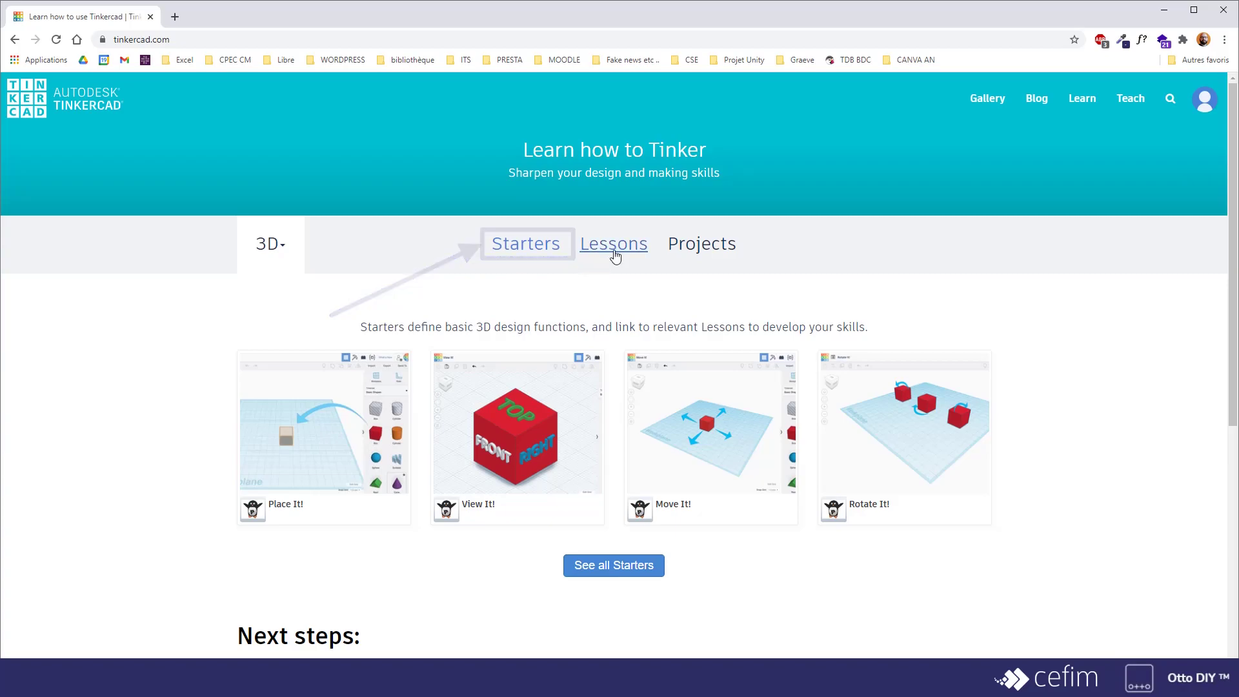
left_click(615, 252)
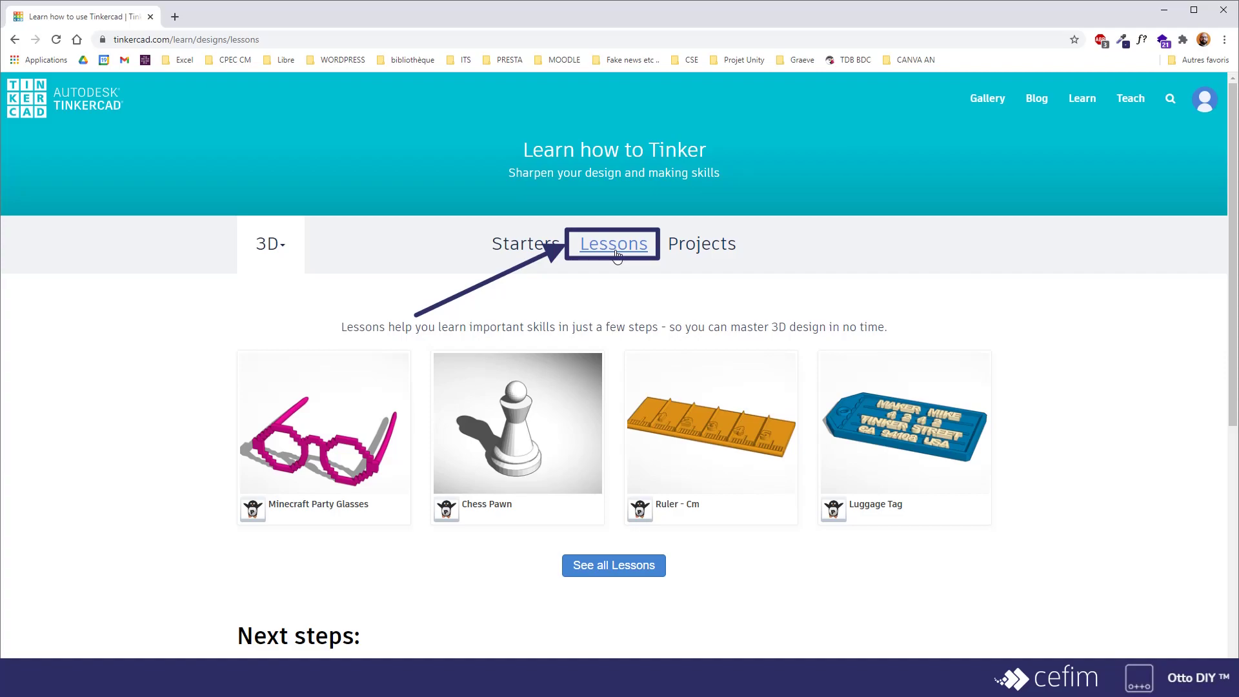
left_click(705, 255)
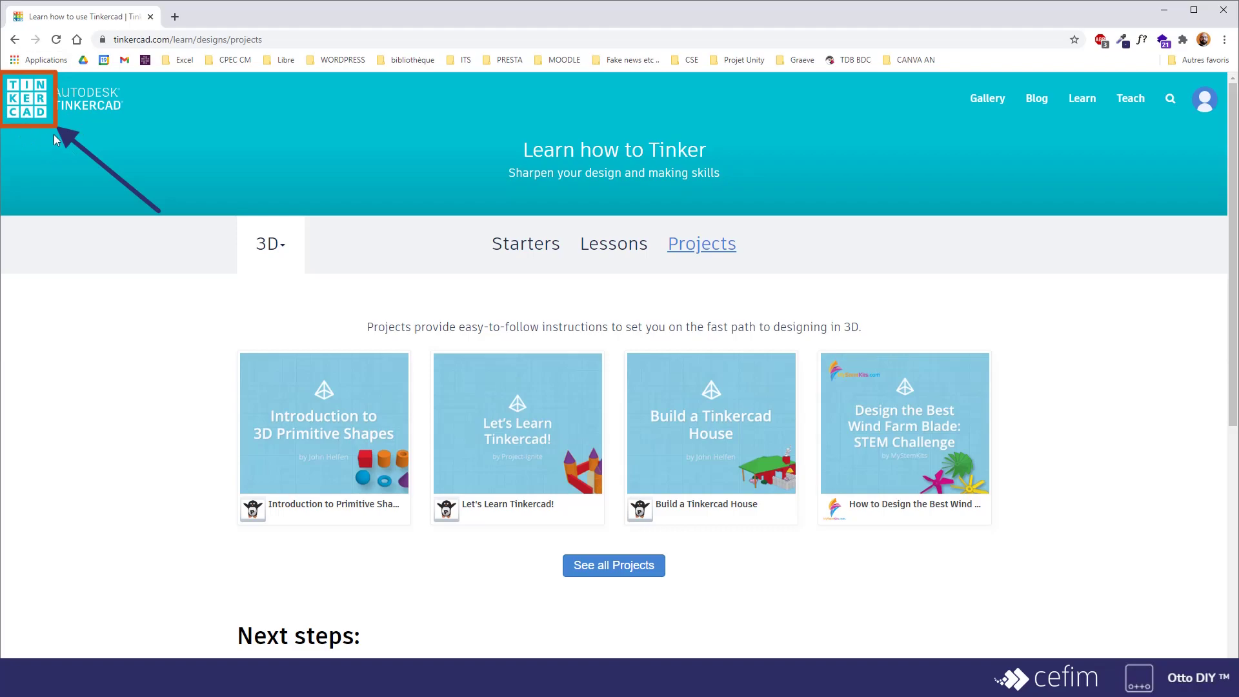
Return to the dashboard's 3D Designs section via the Tinkercad logo.
left_click(28, 107)
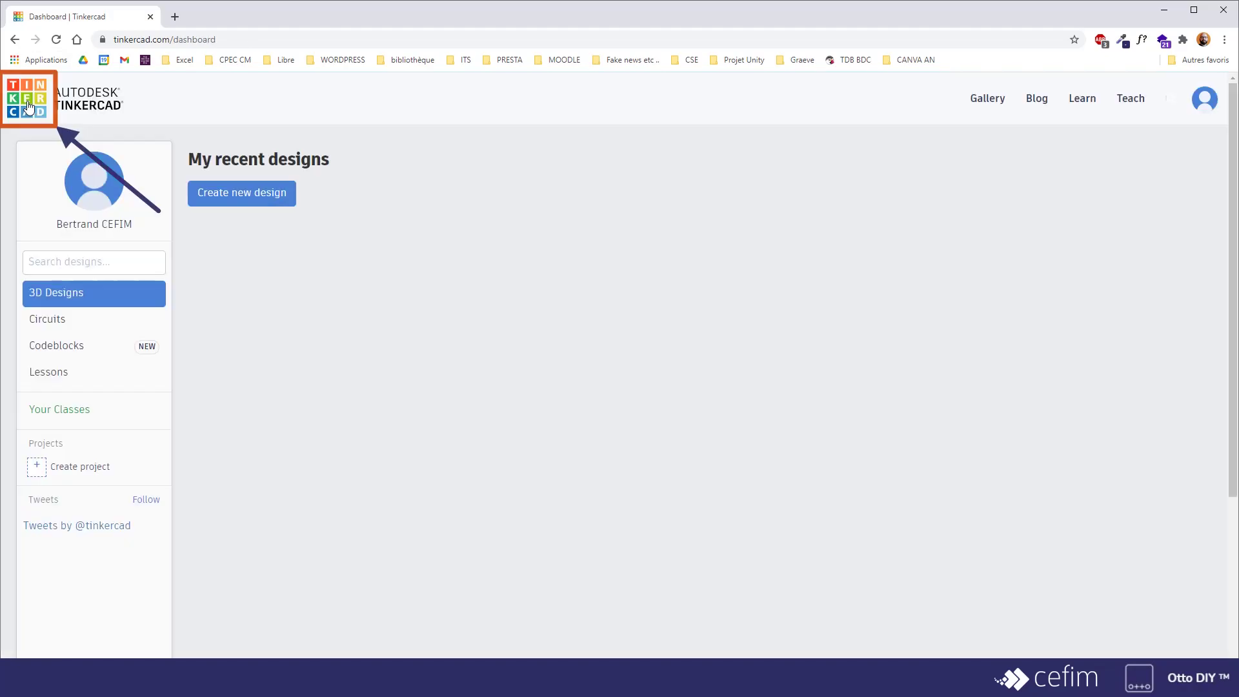